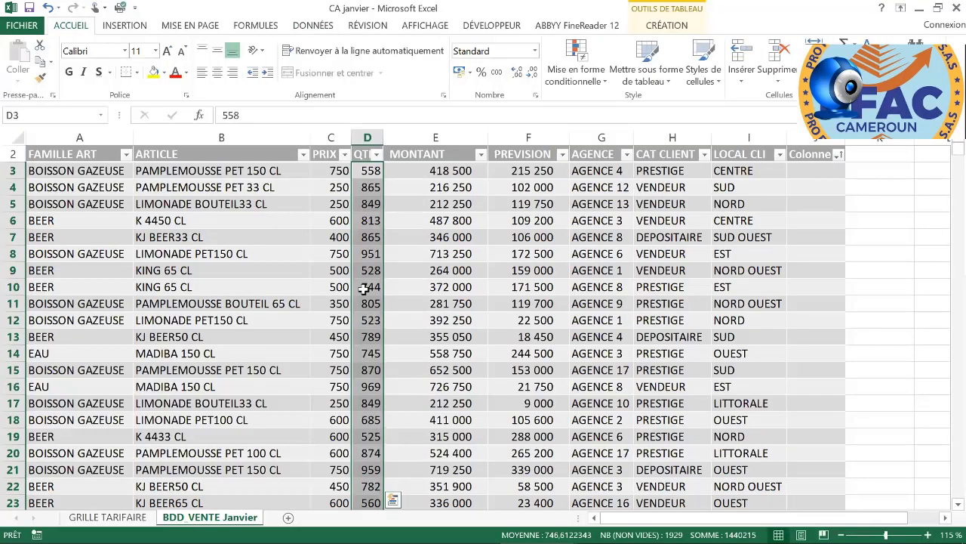
Step: Review the sales tables in the CA janvier, CA février and CA Mars workbooks, ending in the blank Classeur1 workbook
click(533, 290)
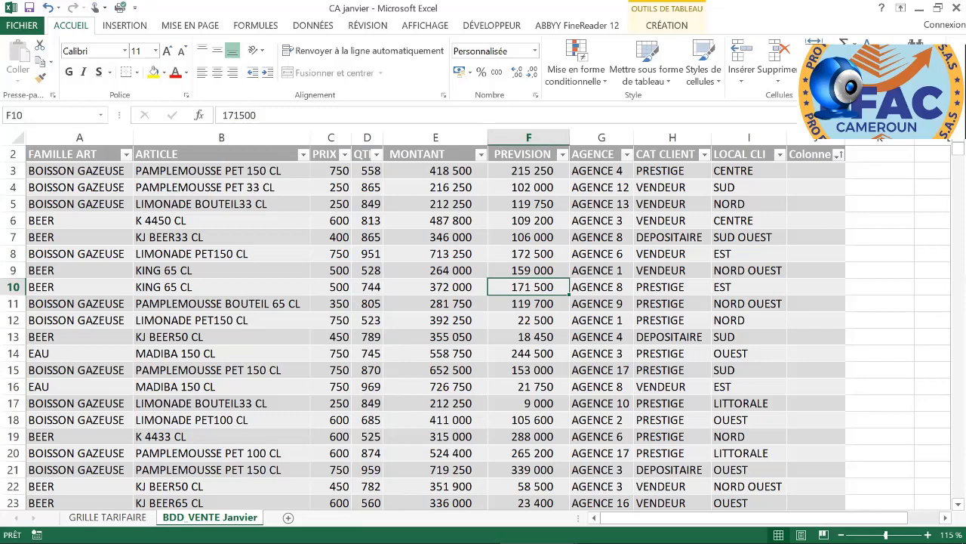
key(alt+Tab)
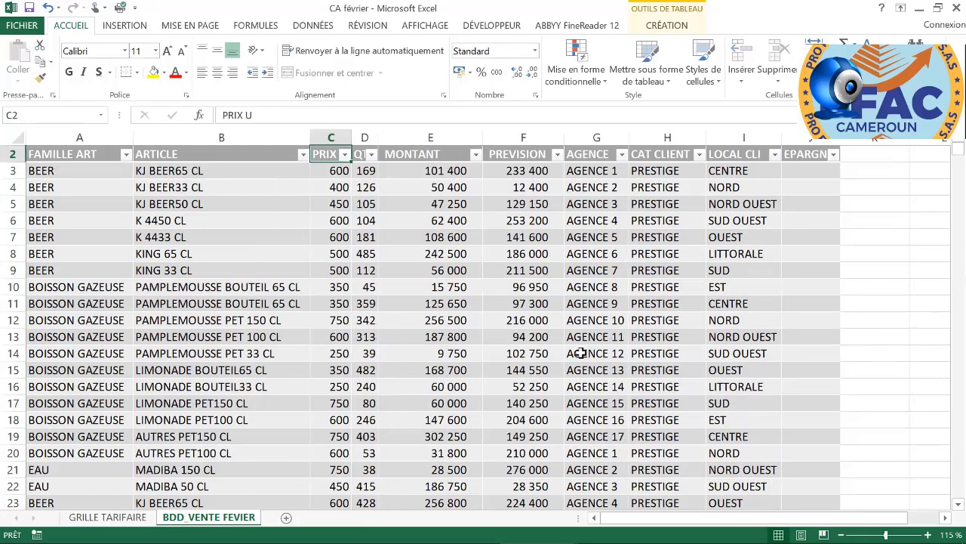
key(alt+Tab)
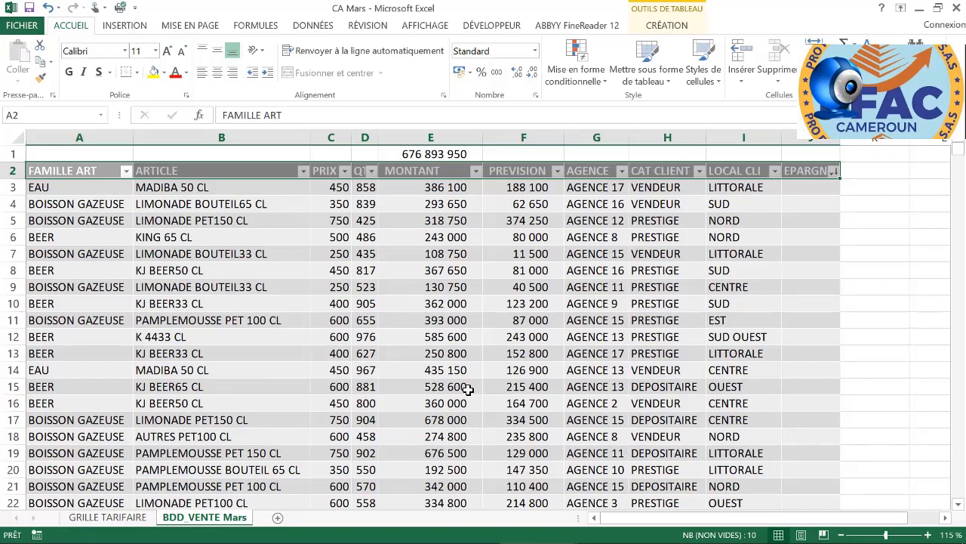
key(alt+Tab)
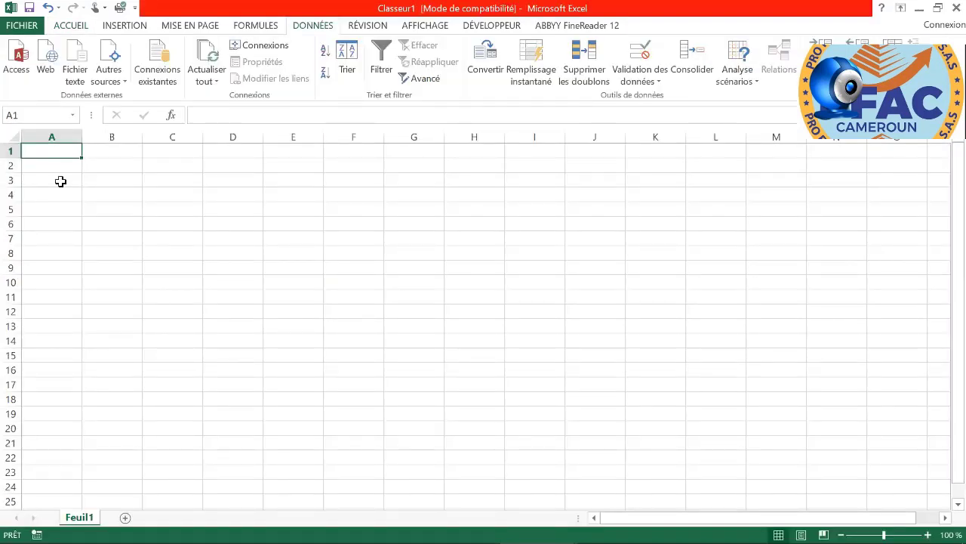
Step: Open Consolidate for cell A1 of the blank Feuil1 sheet and clear any existing reference
click(76, 27)
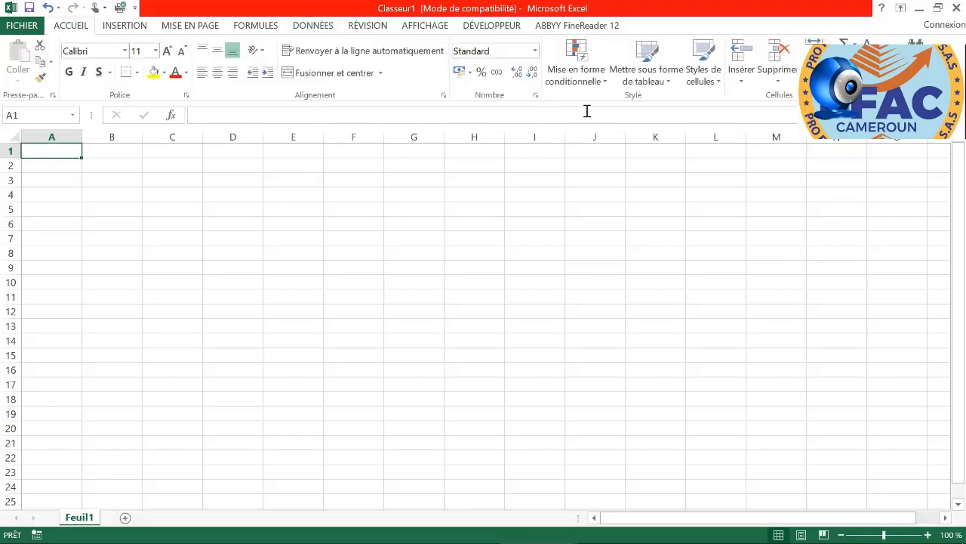
click(317, 27)
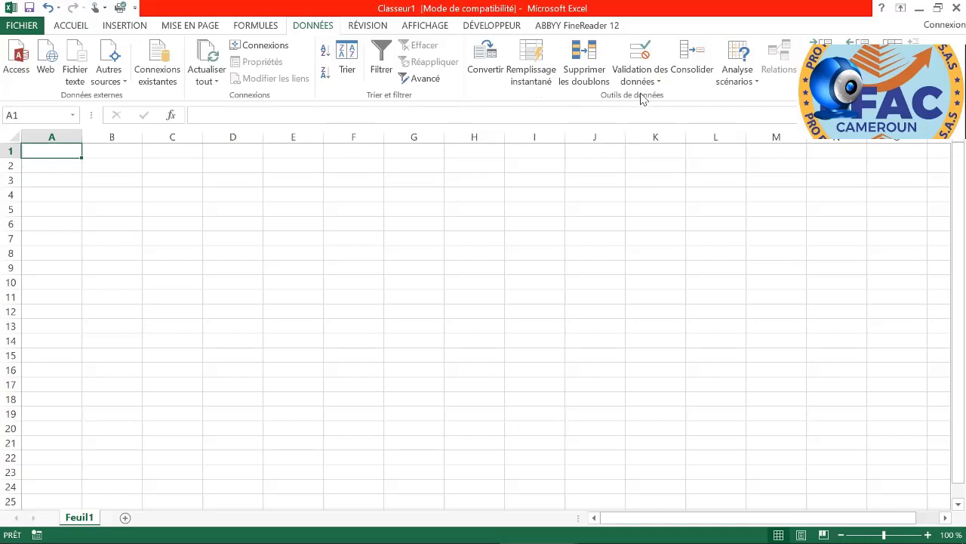
click(696, 72)
click(927, 272)
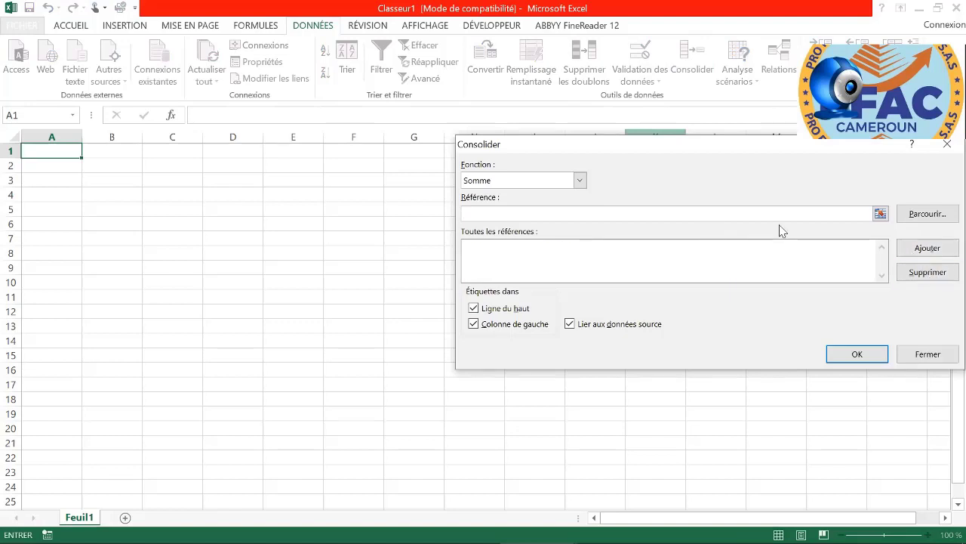
Step: Add the range B2:I1931 of the BDD_VENTE Janvier sheet in CA janvier to the consolidation references
click(881, 216)
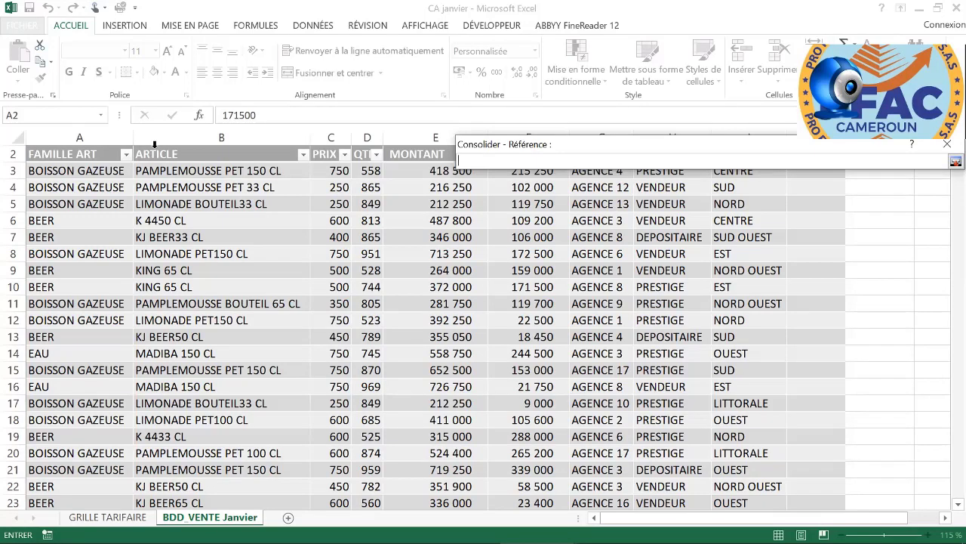
click(154, 144)
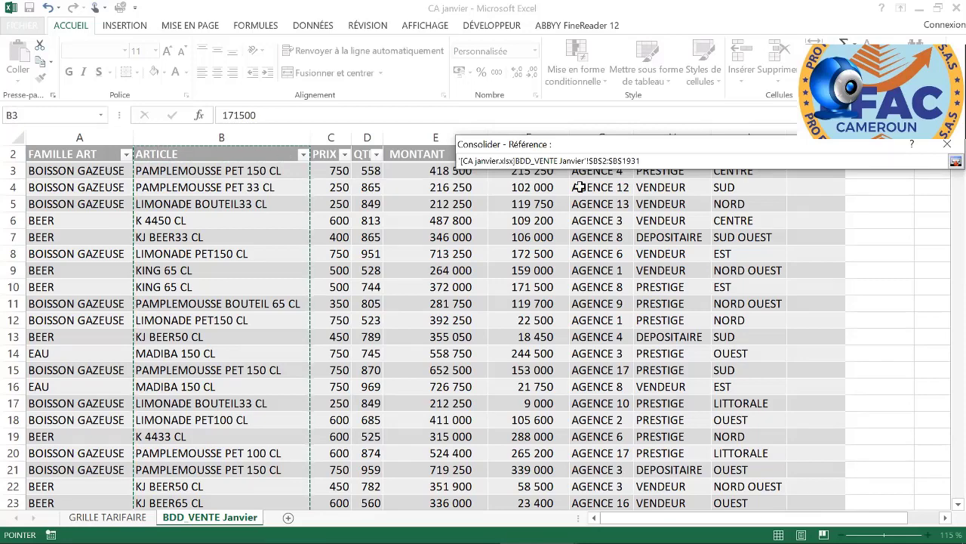
key(ctrl+shift+Right)
click(955, 162)
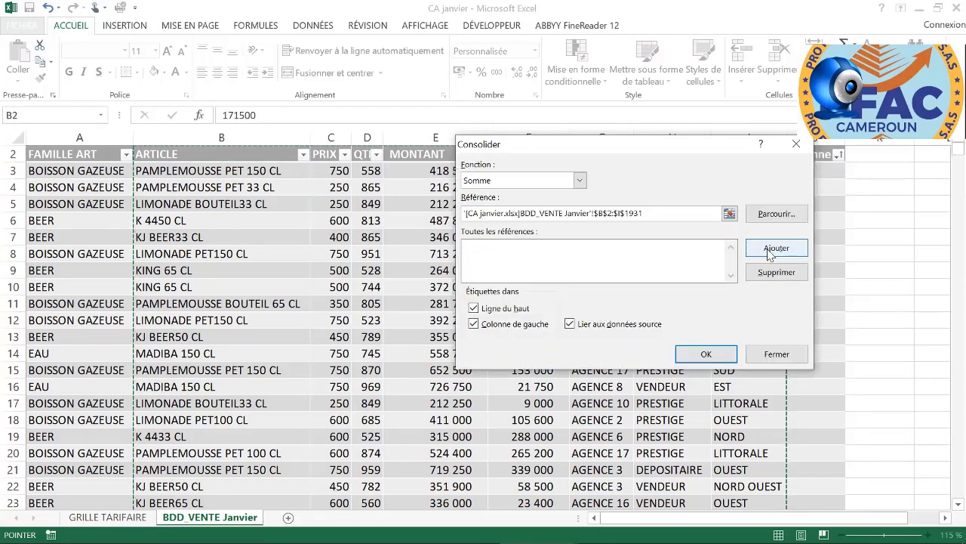
click(776, 247)
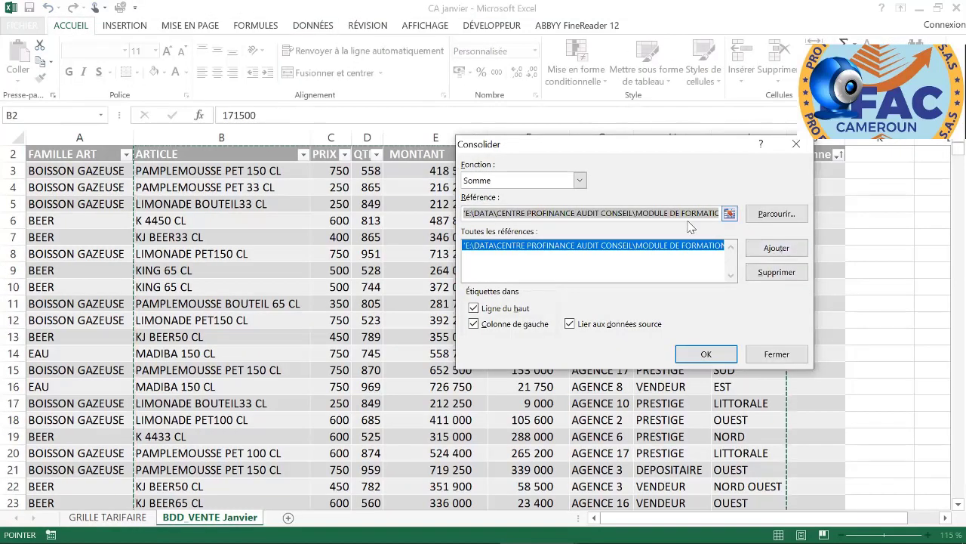
Step: Add the range B2:I1931 of the BDD_VENTE FEVIER sheet in CA février to the consolidation references
key(BackSpace)
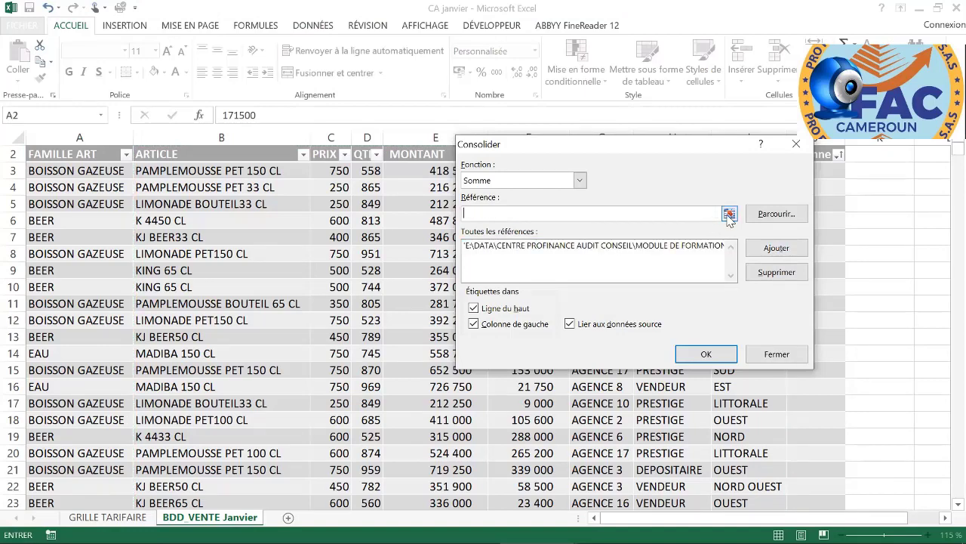
click(729, 214)
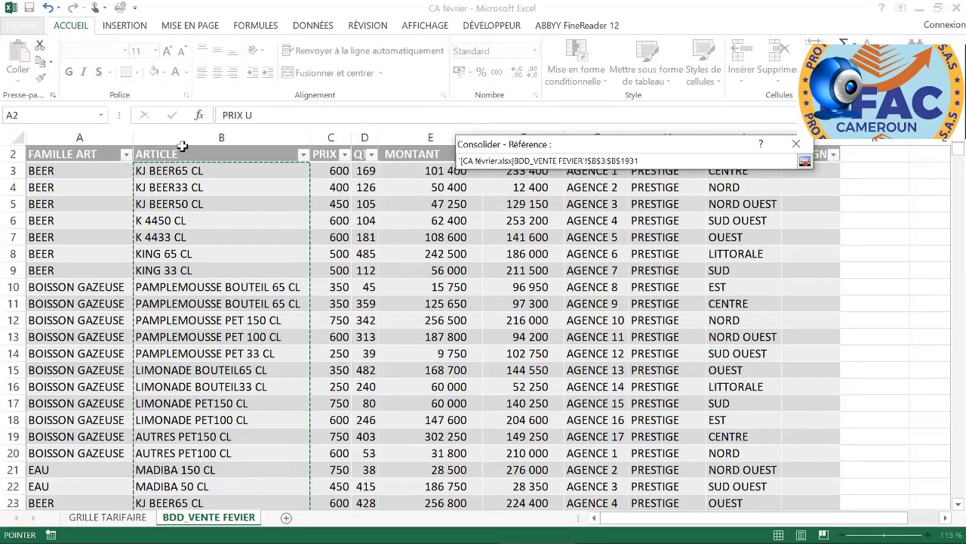
drag(182, 144, 259, 142)
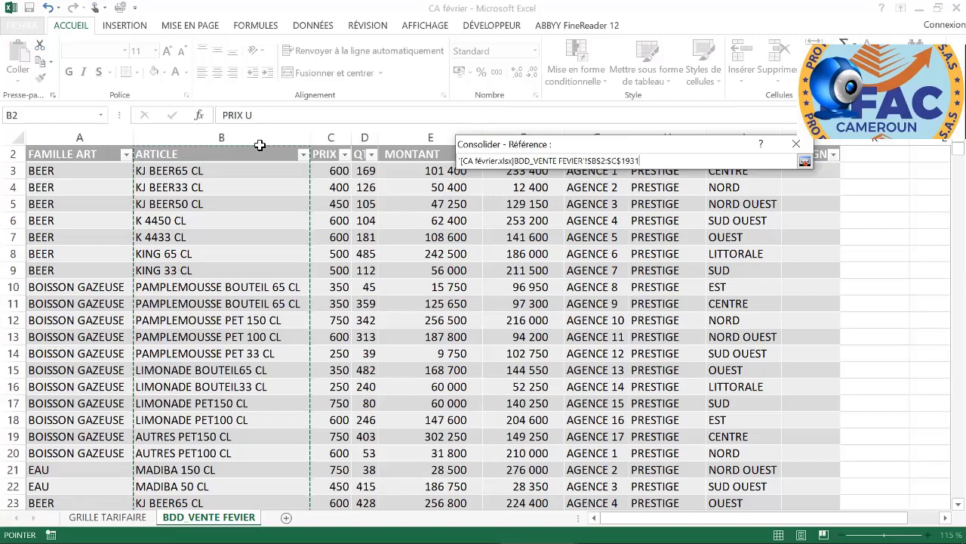
key(ctrl+shift+Right)
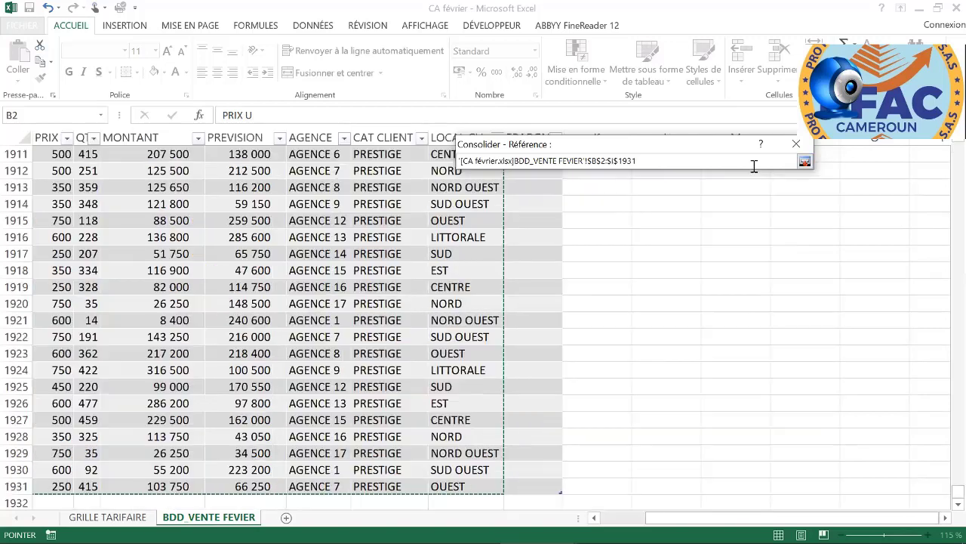
key(Return)
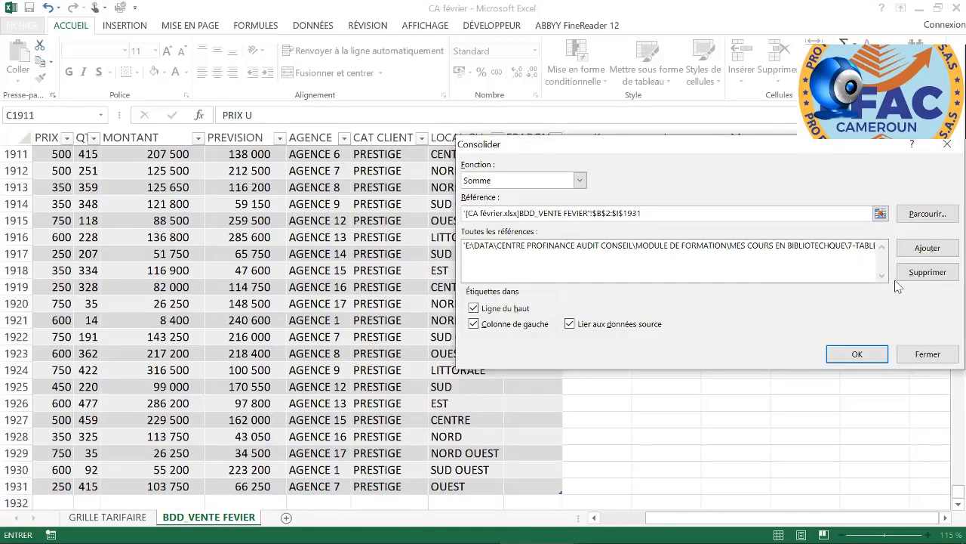
click(922, 249)
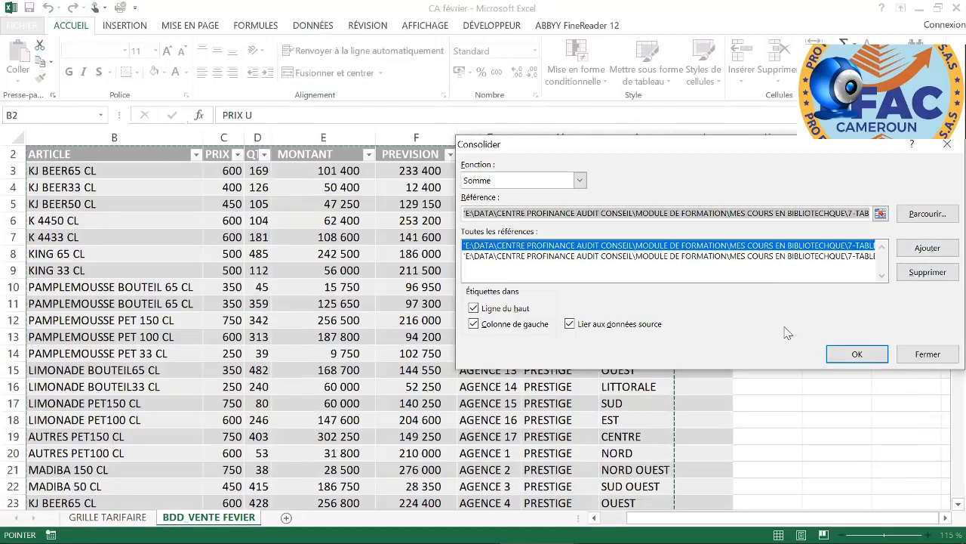
Step: Add the range B2:I1931 of the BDD_VENTE Mars sheet in CA Mars and run the sum consolidation
key(BackSpace)
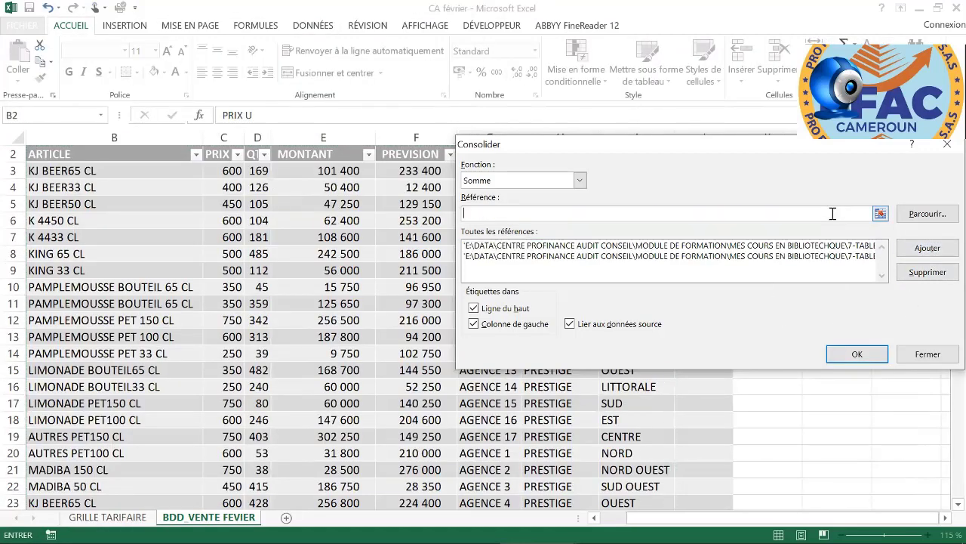
click(881, 214)
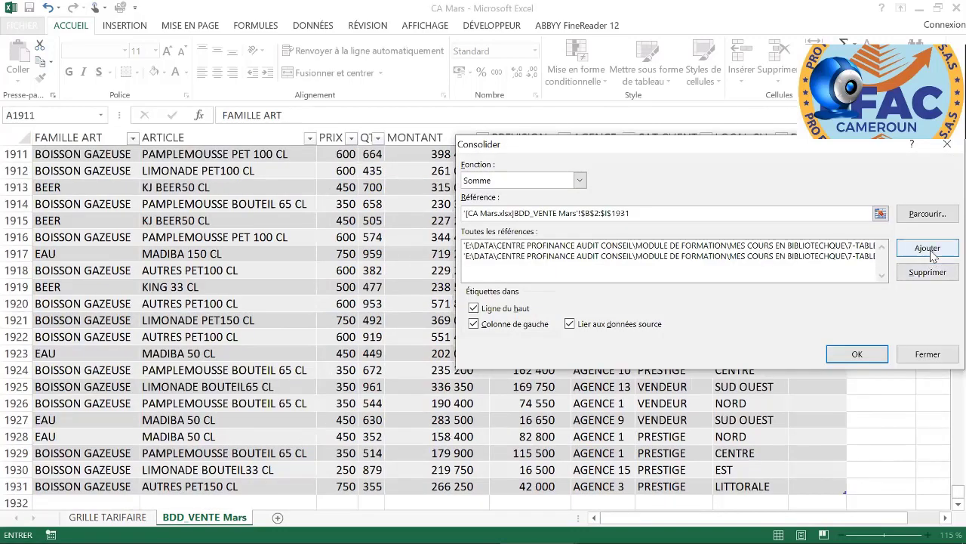
click(927, 249)
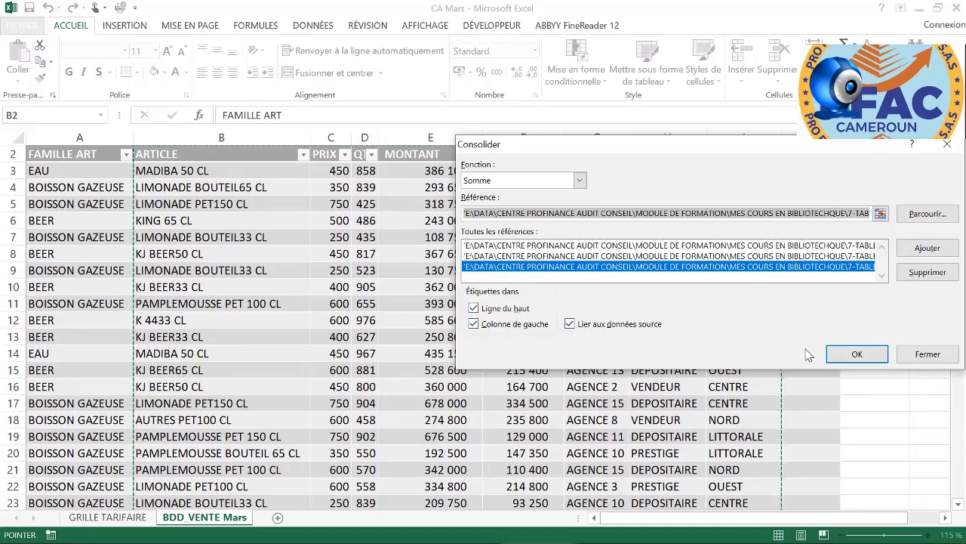
click(857, 355)
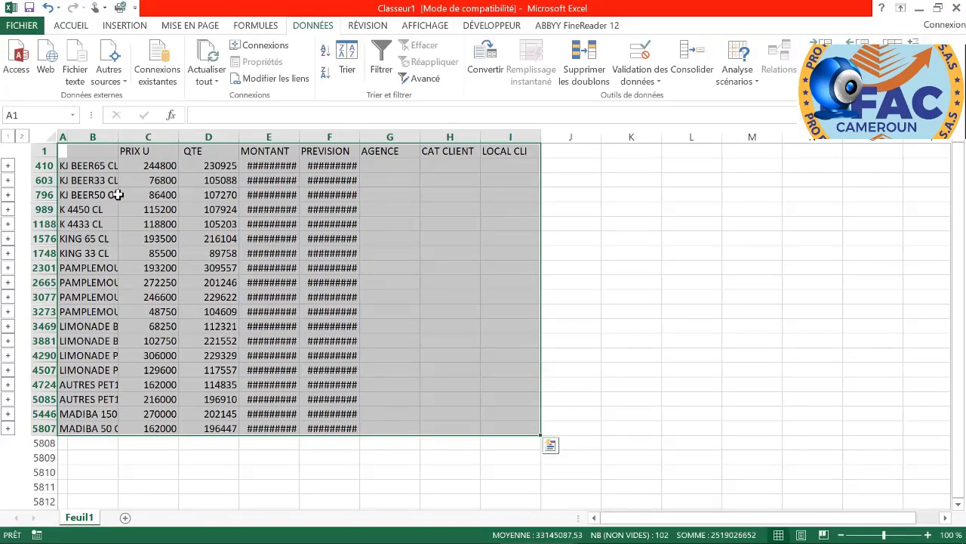
Step: Widen the PREVISION, MONTANT and article name columns so their contents fit
double_click(360, 133)
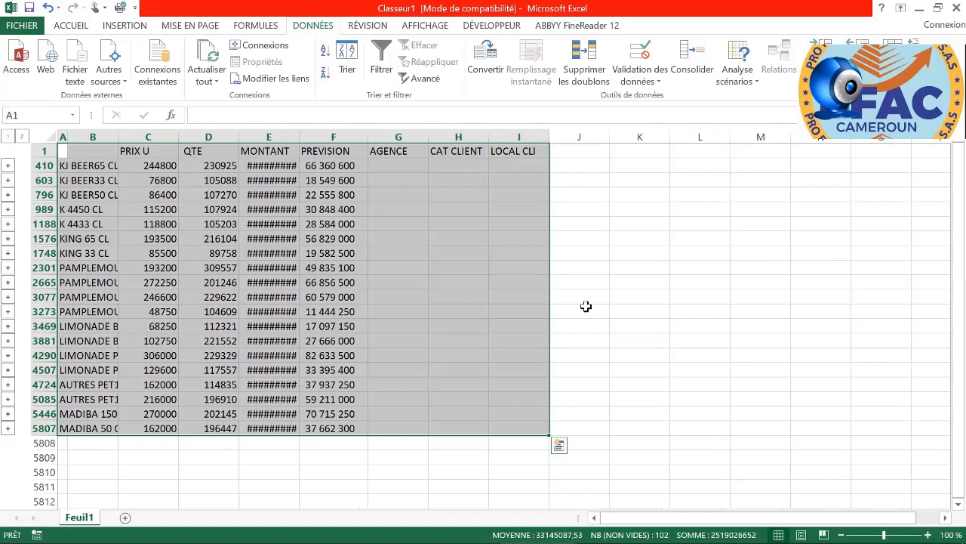
click(585, 306)
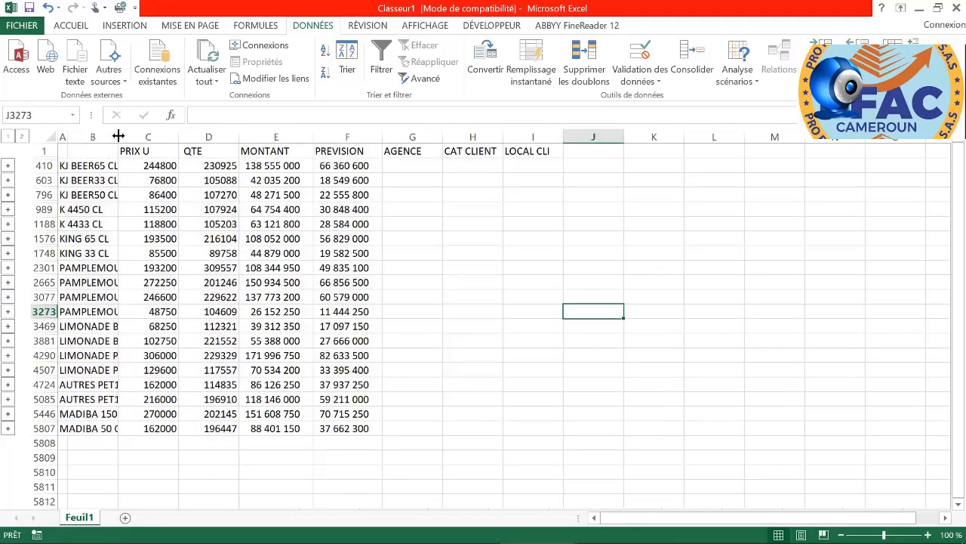
drag(118, 136, 119, 136)
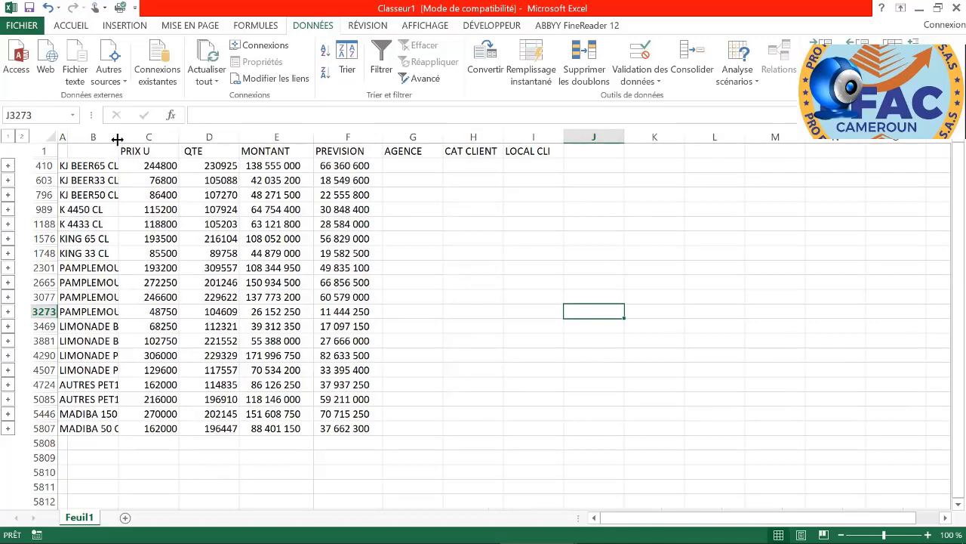
drag(117, 138, 219, 132)
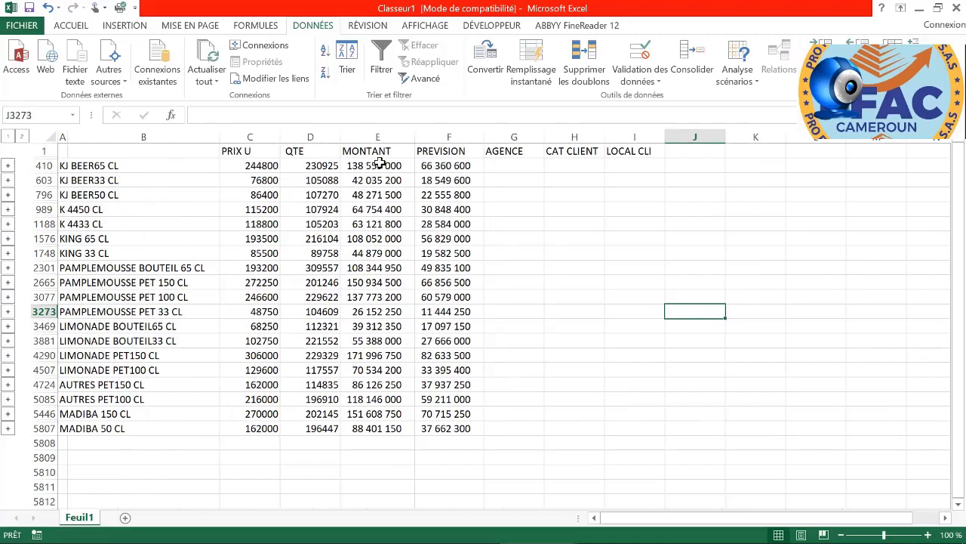
Step: Total the MONTANT column in cell E5809 with an automatic sum and make the total bold
click(374, 456)
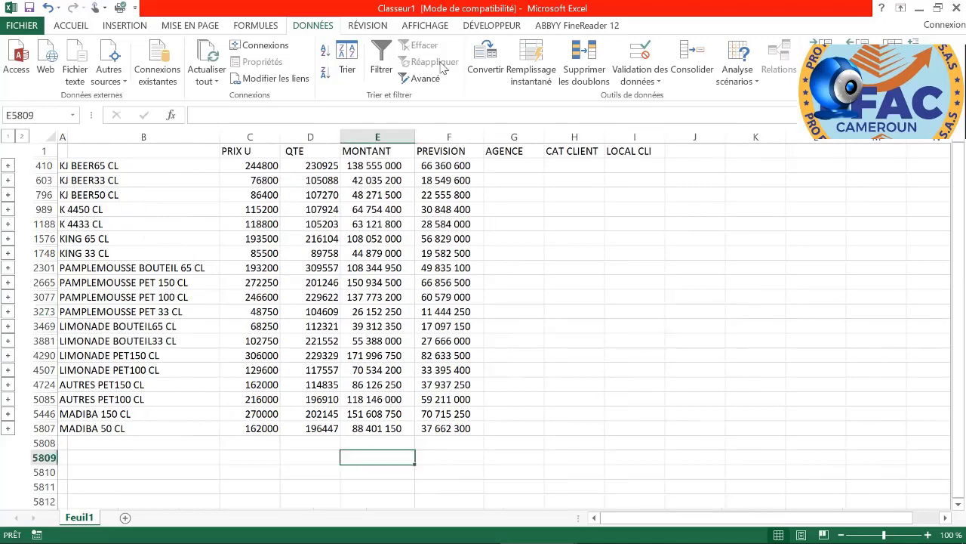
click(76, 26)
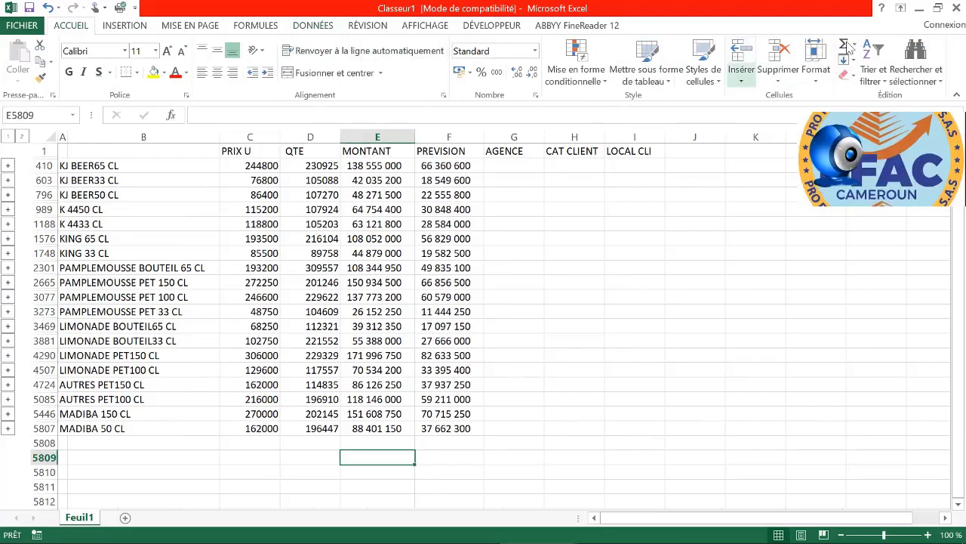
key(alt+equal)
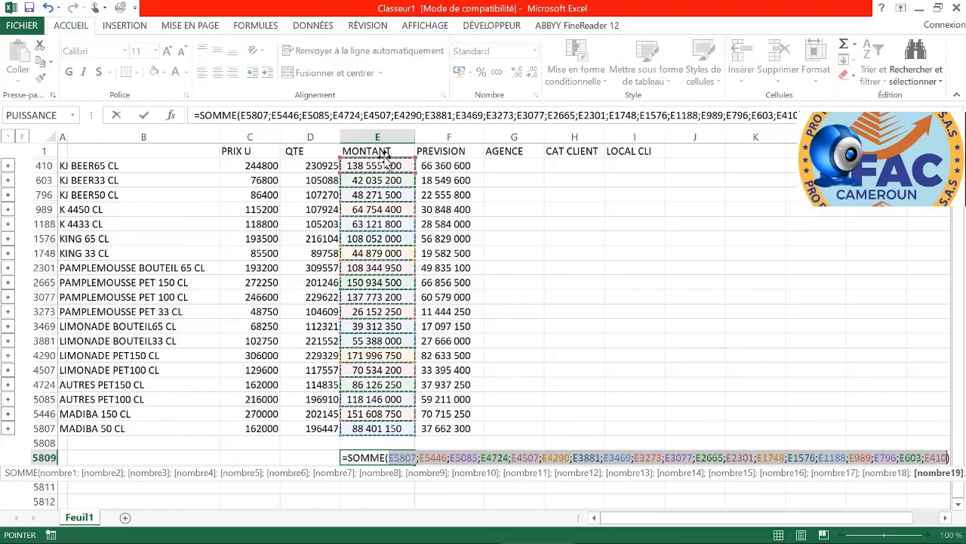
key(Return)
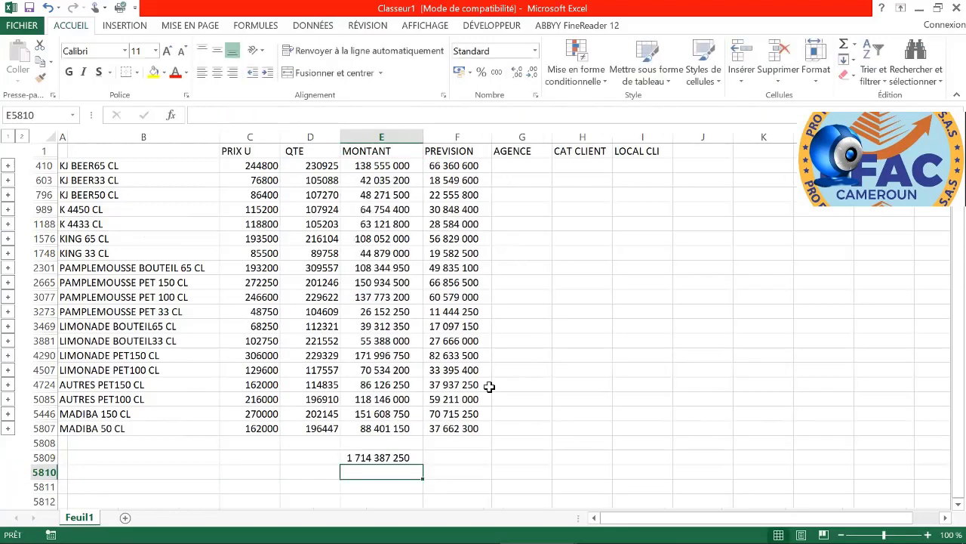
click(383, 456)
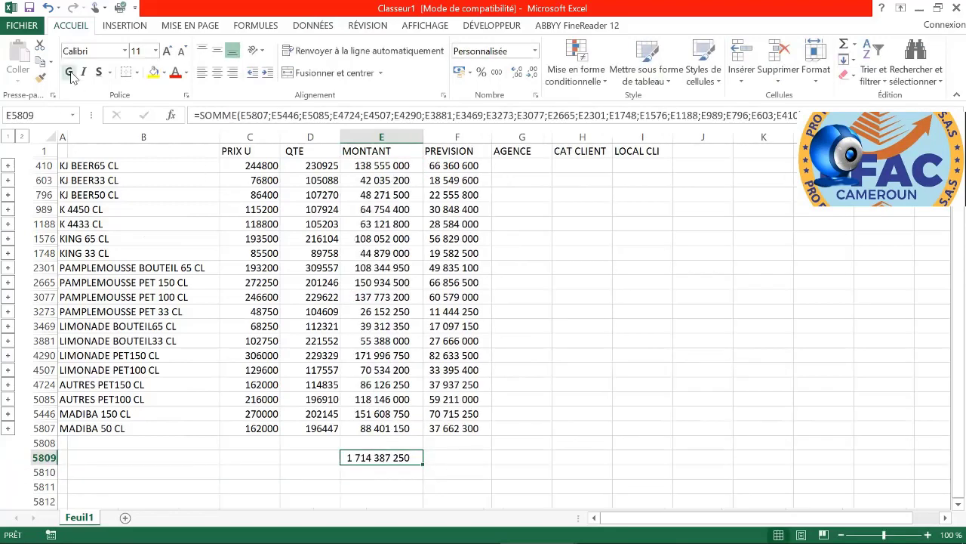
key(ctrl+g)
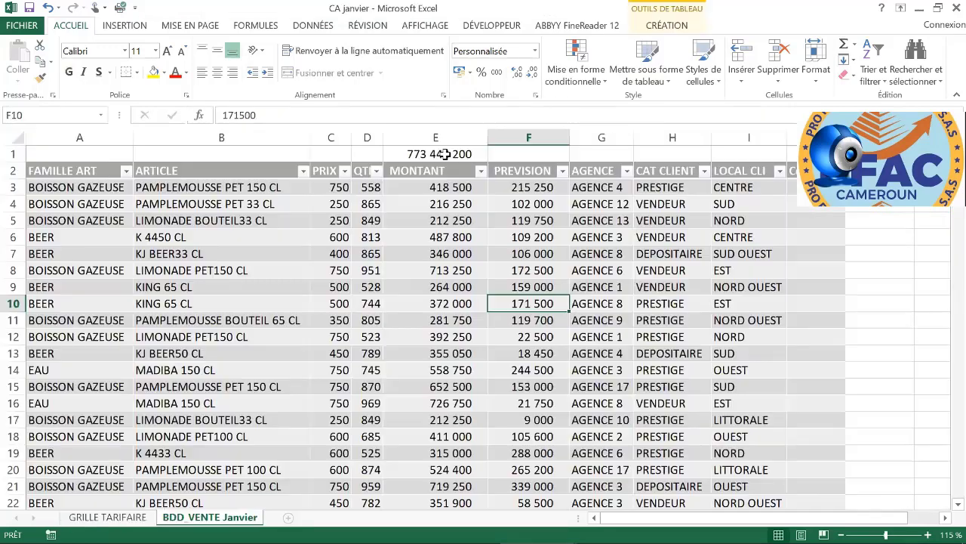
Step: In cell E5811 of the consolidated workbook, add up cell E1 of the BDD_VENTE sheets in CA janvier, CA février and CA Mars
click(446, 154)
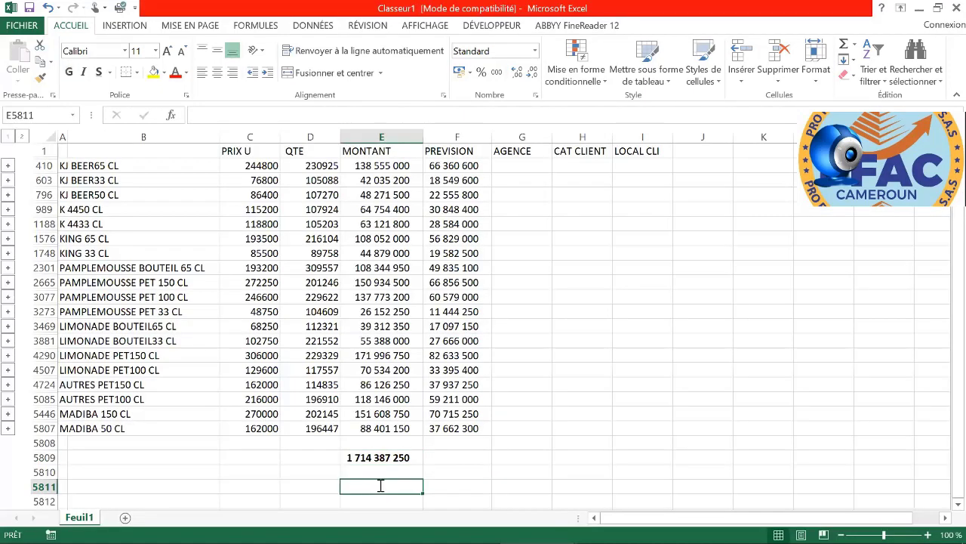
text(+)
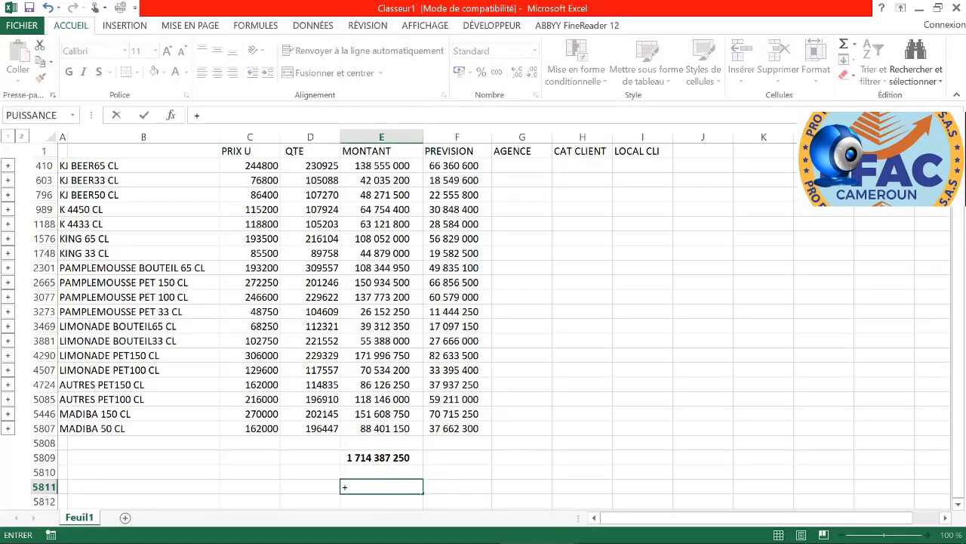
key(alt+Tab)
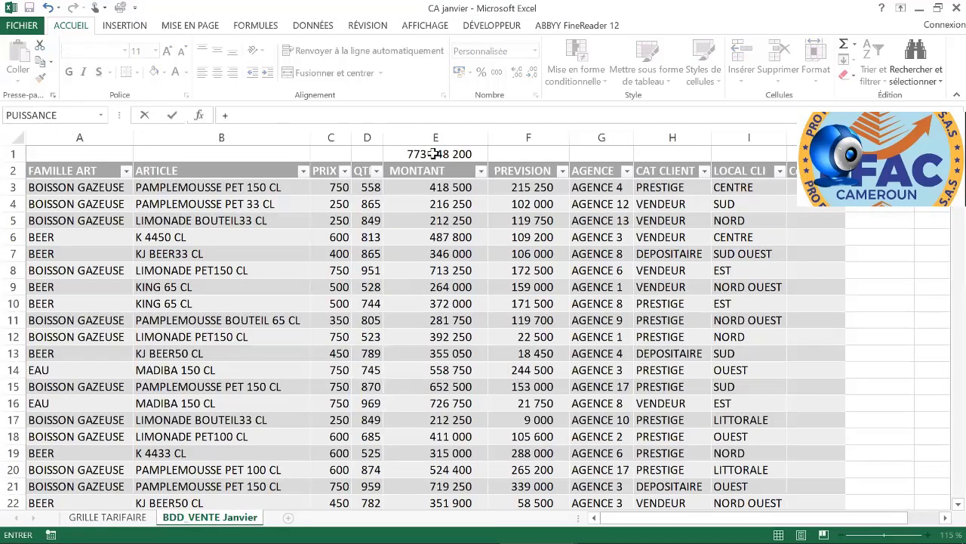
click(434, 154)
text(+)
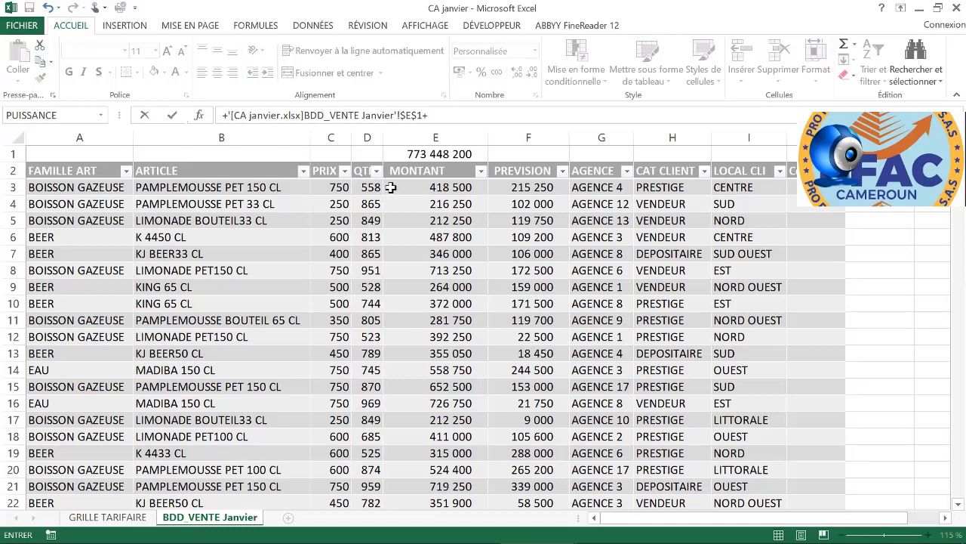
key(alt+Tab)
click(306, 153)
text(+)
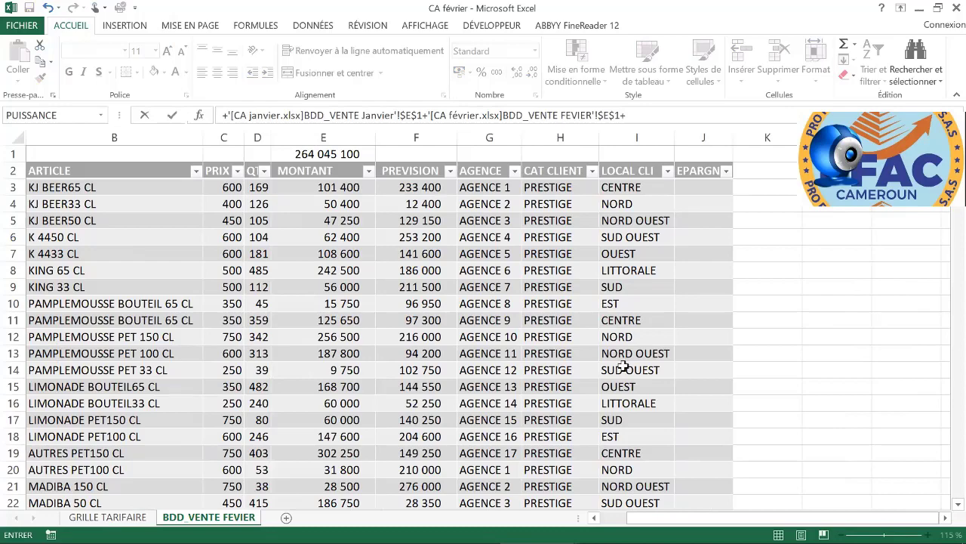
key(alt+Tab)
click(438, 153)
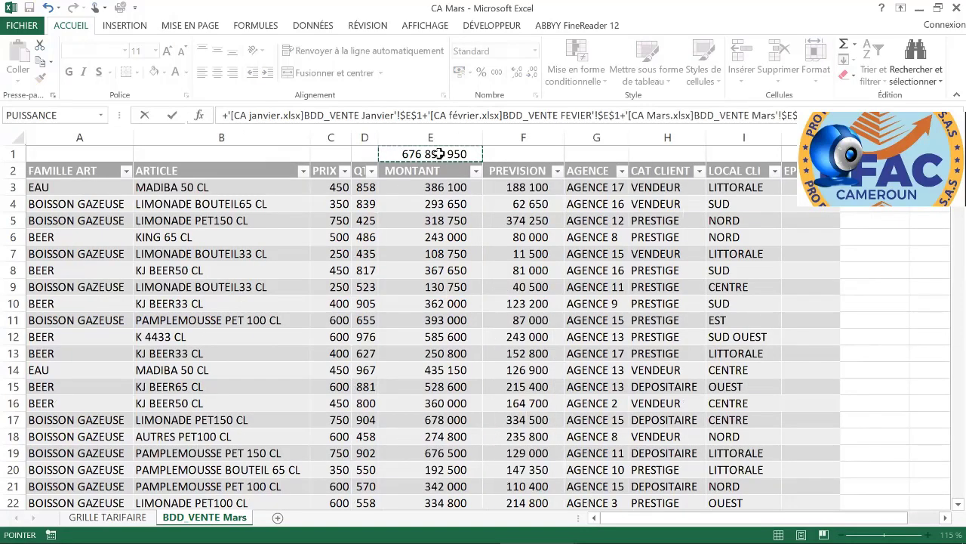
key(Return)
Step: Copy the formatting of the MONTANT total in E5809 onto the check total in E5811
click(377, 459)
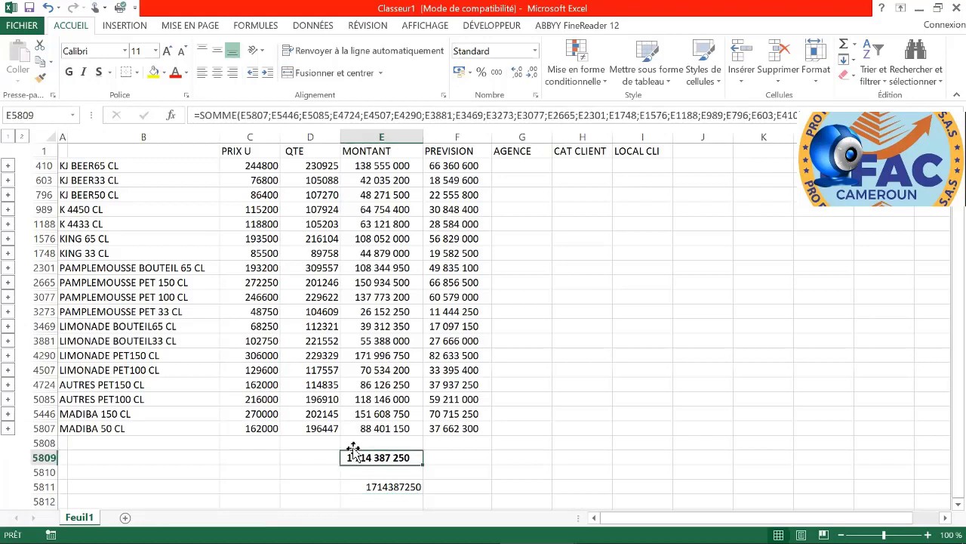
click(40, 77)
click(374, 486)
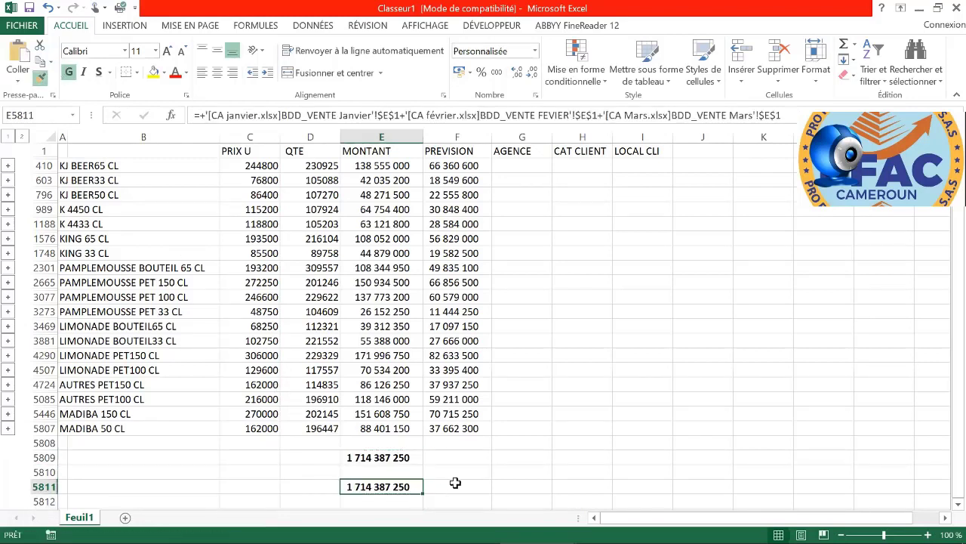
click(456, 484)
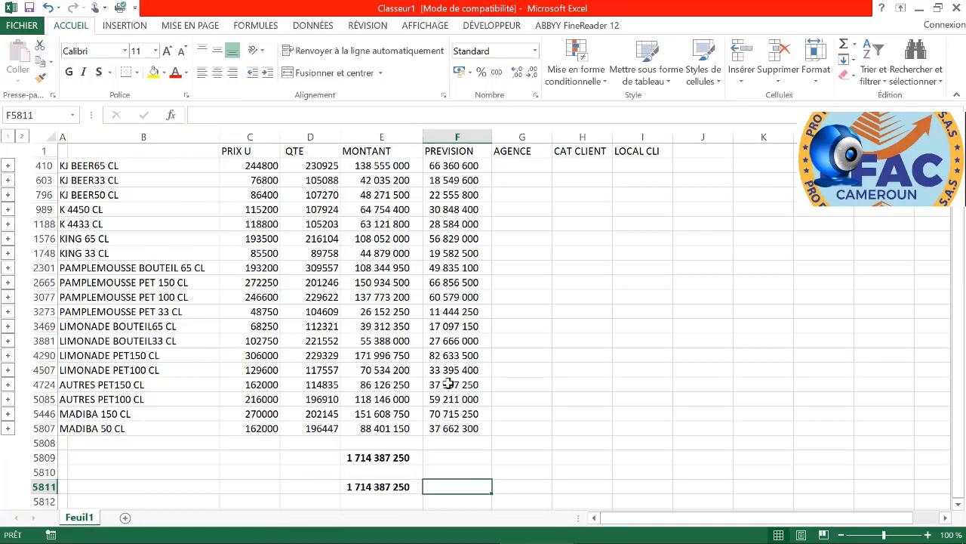
Step: Hide the PRIX U and QTE columns
click(256, 136)
shift+click(316, 136)
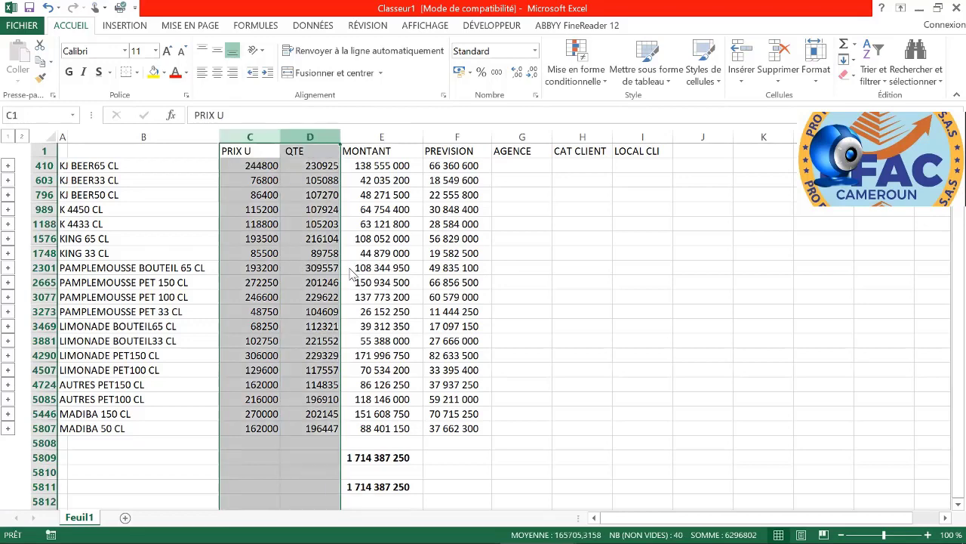
right_click(347, 341)
click(447, 341)
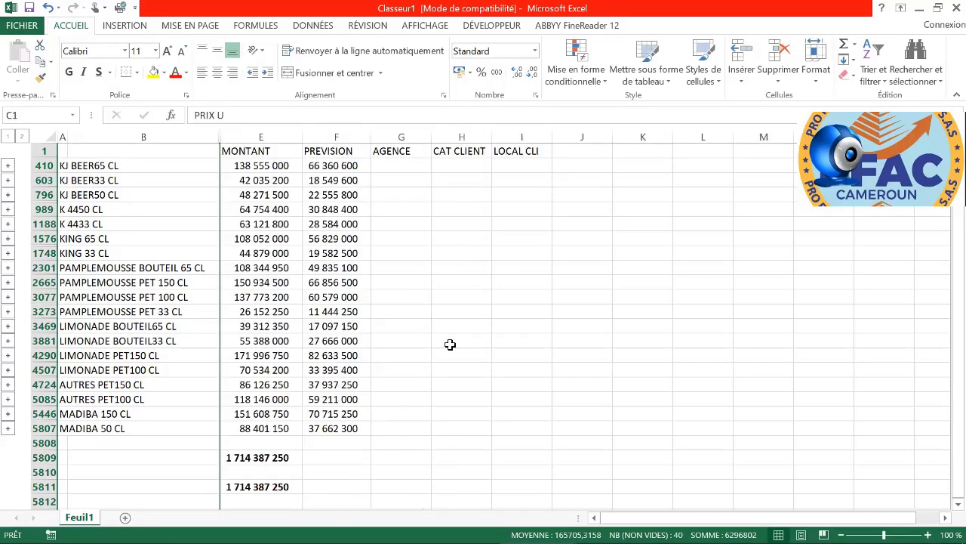
click(521, 344)
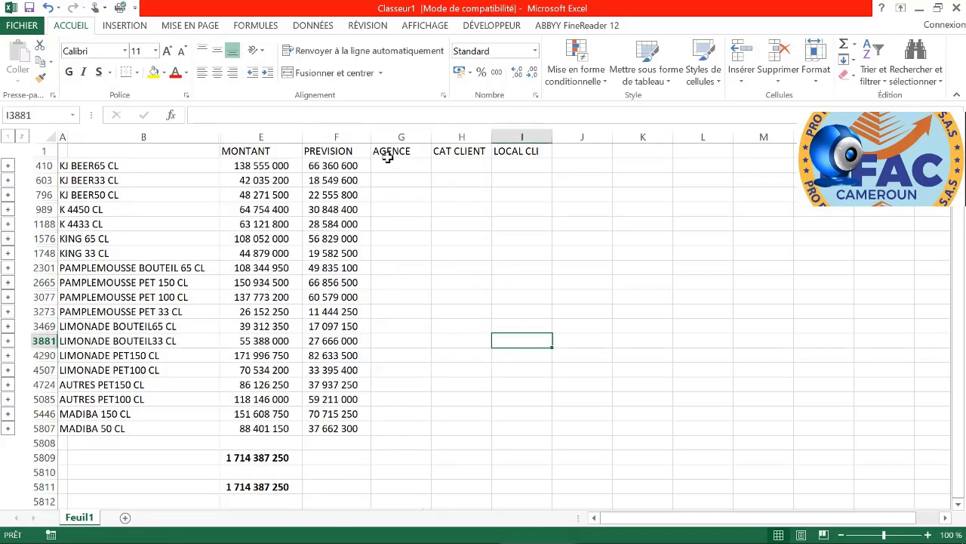
Step: Hide the AGENCE, CAT CLIENT and LOCAL CLI columns
click(408, 137)
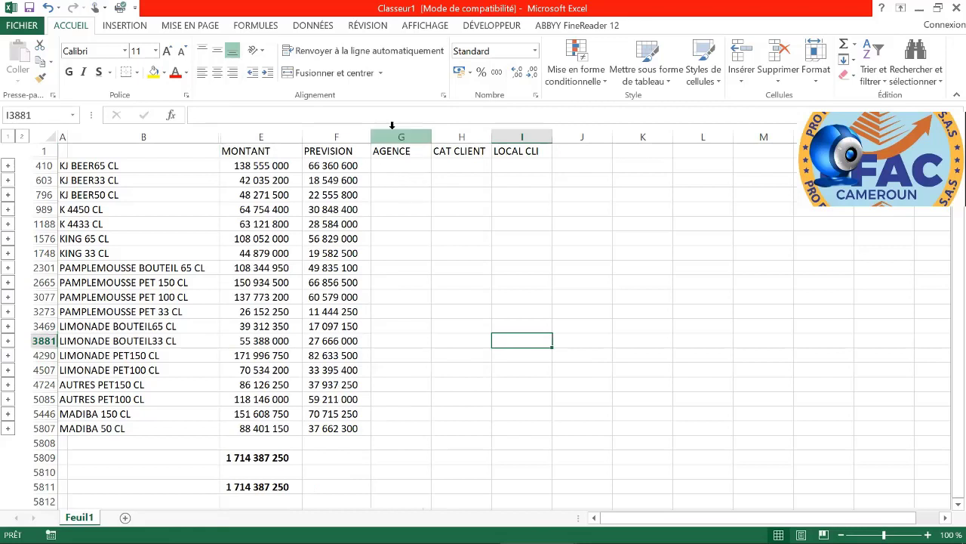
shift+click(525, 137)
right_click(527, 137)
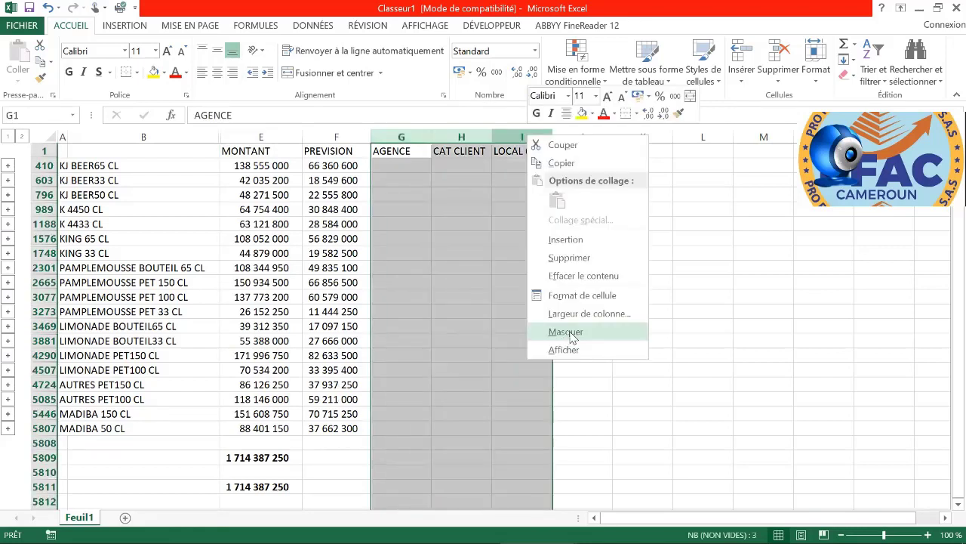
click(566, 332)
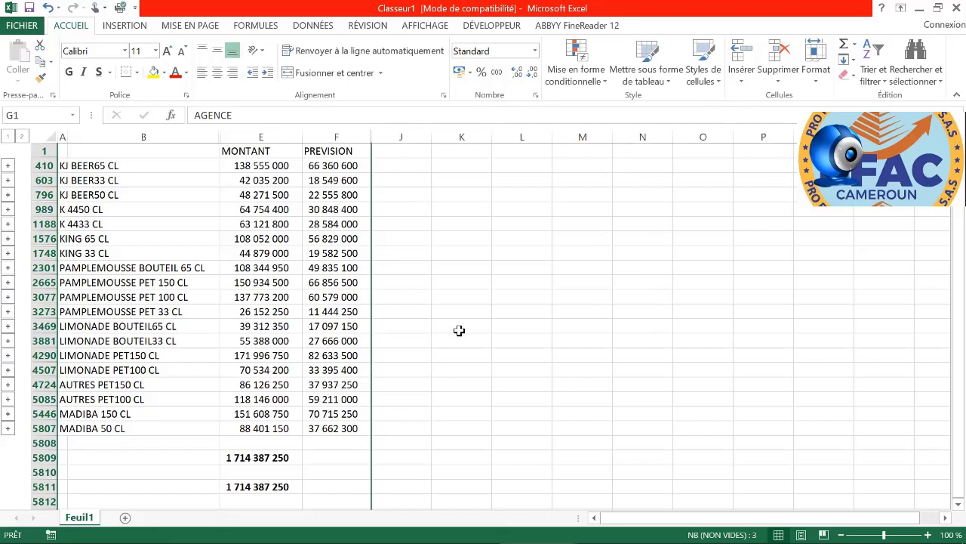